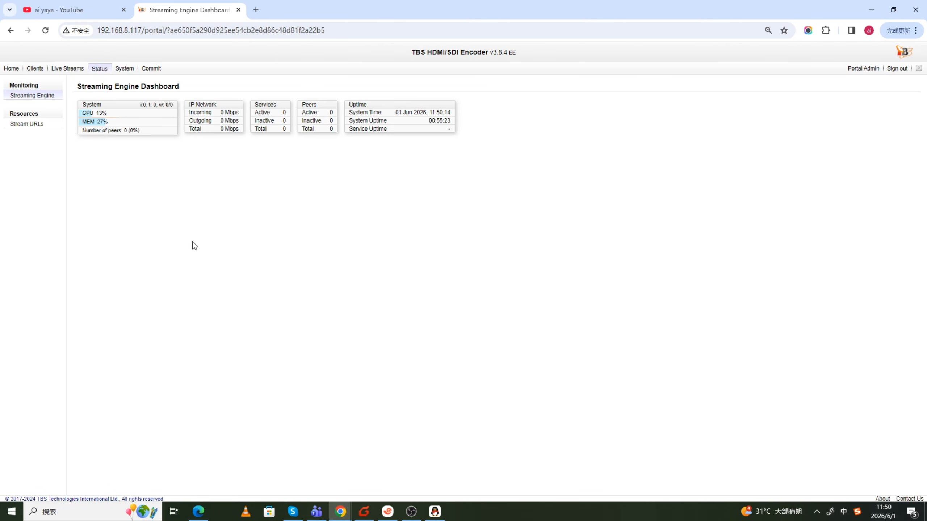
- Open the HDMI Encoder's encoding profiles under Live Streams and start a new profile named 480P
mouse_move(182, 171)
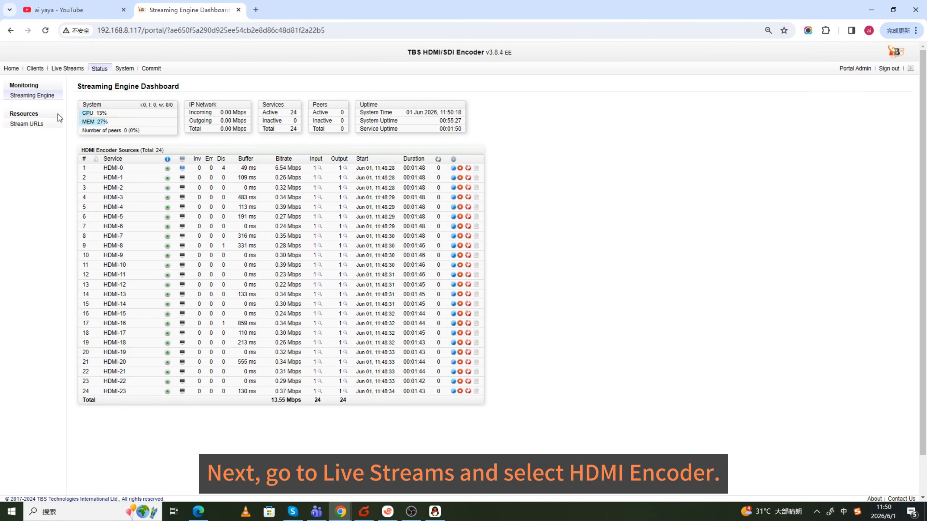
click(67, 69)
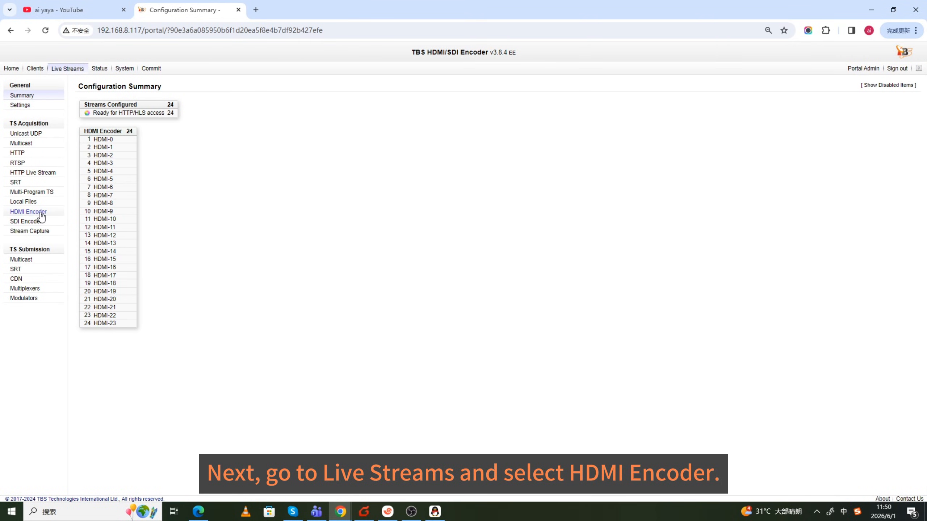
click(41, 214)
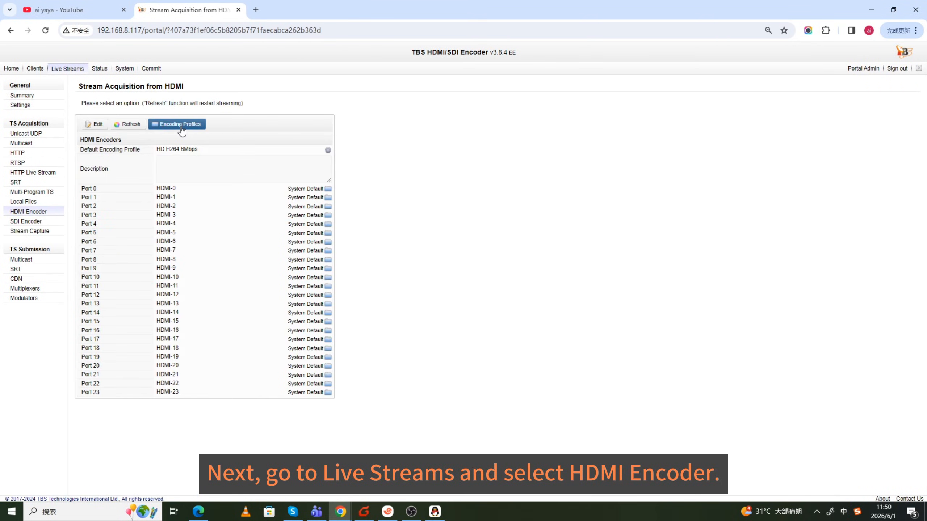
click(181, 128)
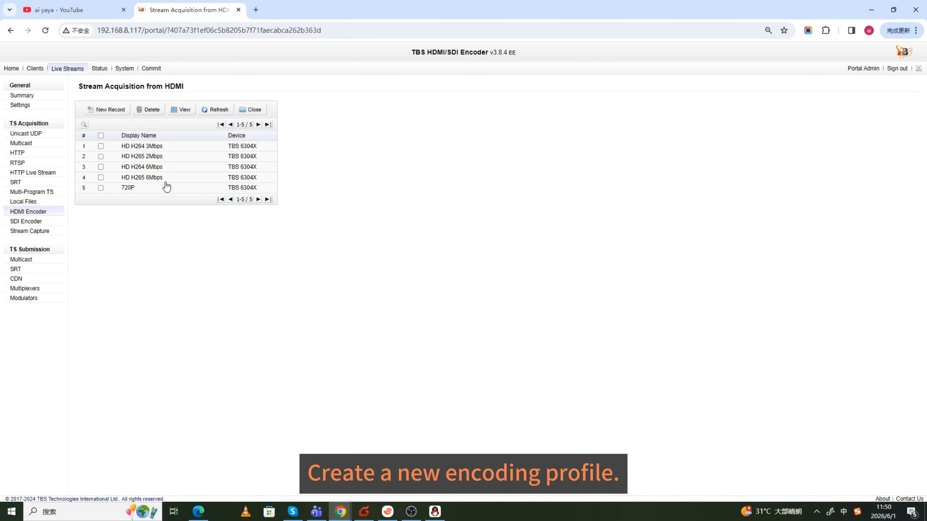
click(109, 111)
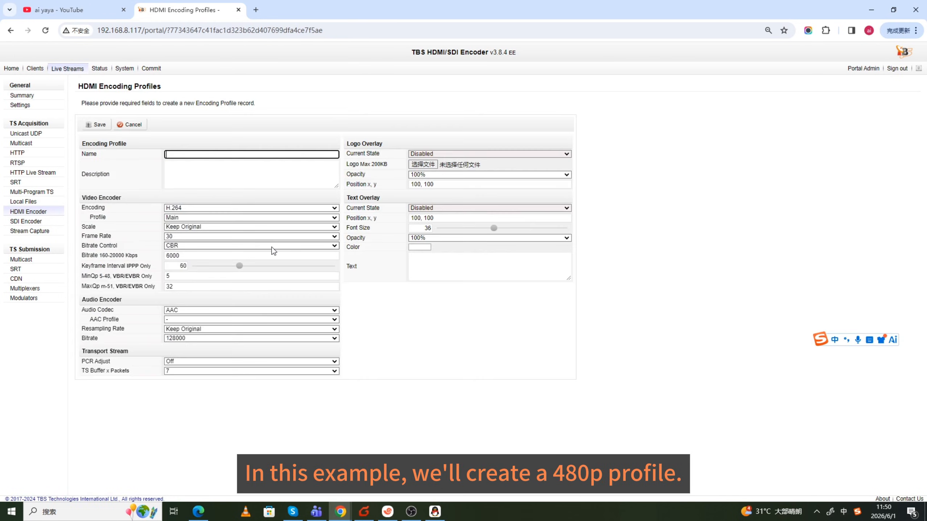
text(480P)
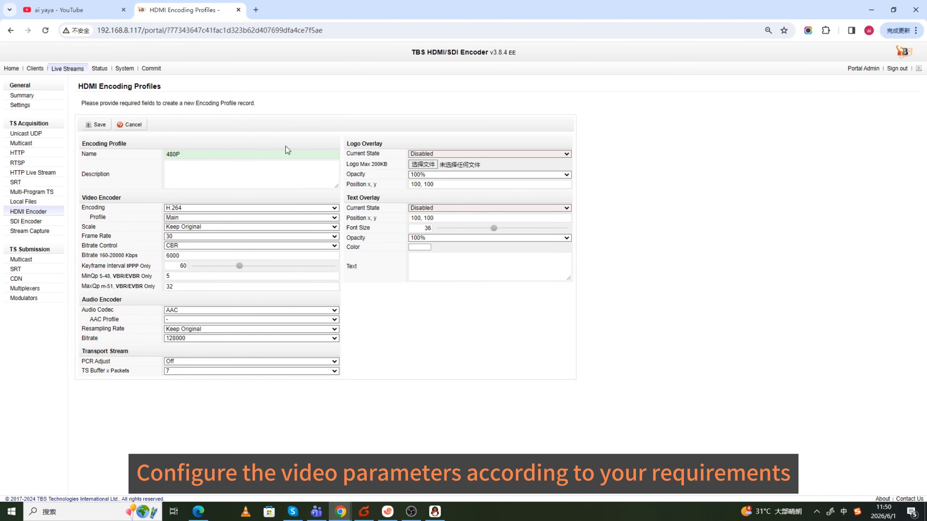
- Set the 480P profile's video scale to 720x480 and its video bitrate to 1800 Kbps
click(209, 227)
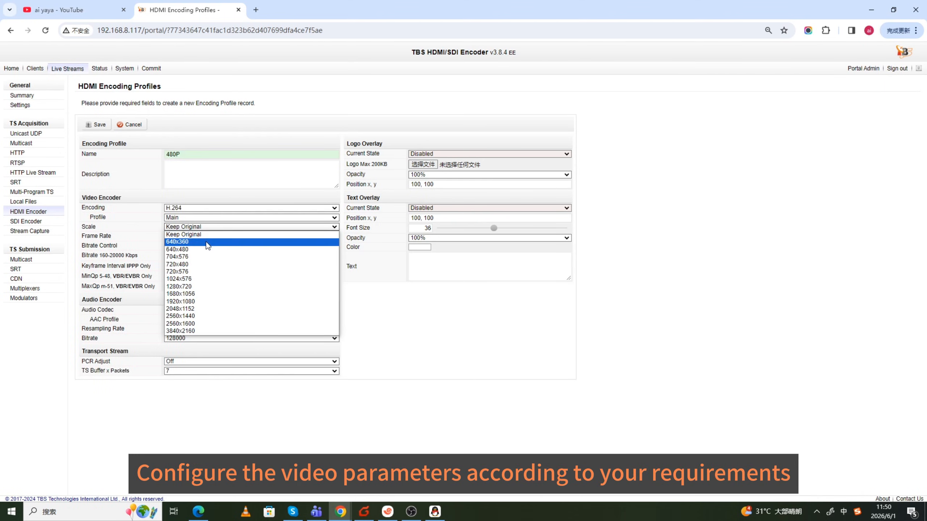
click(197, 265)
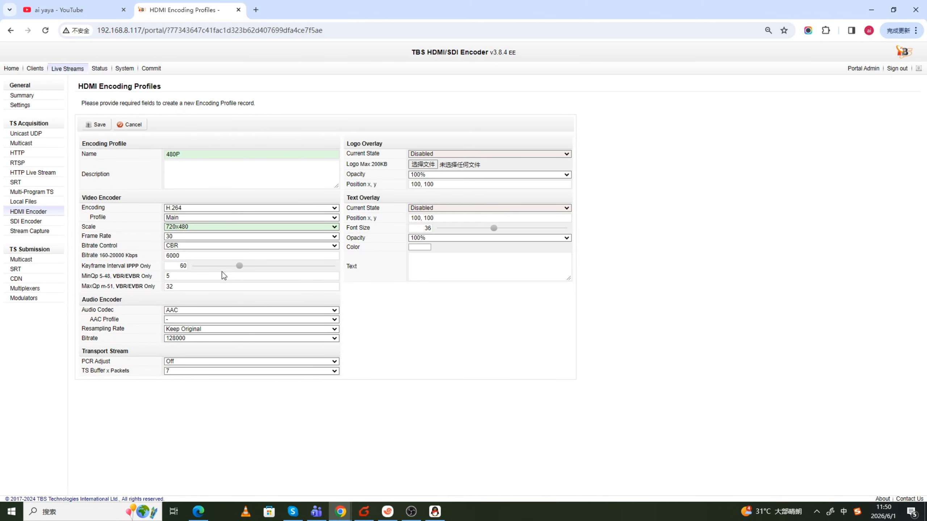
drag(184, 256, 160, 256)
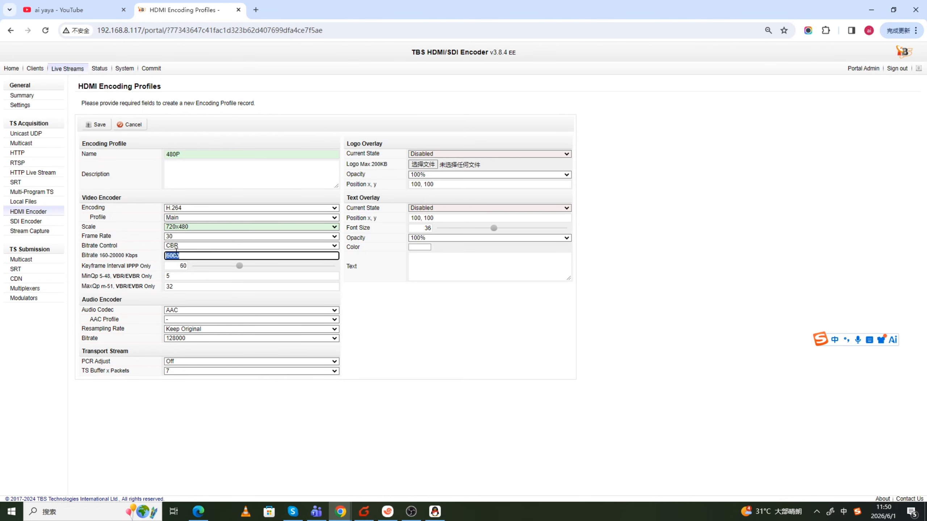
text(1800)
click(385, 280)
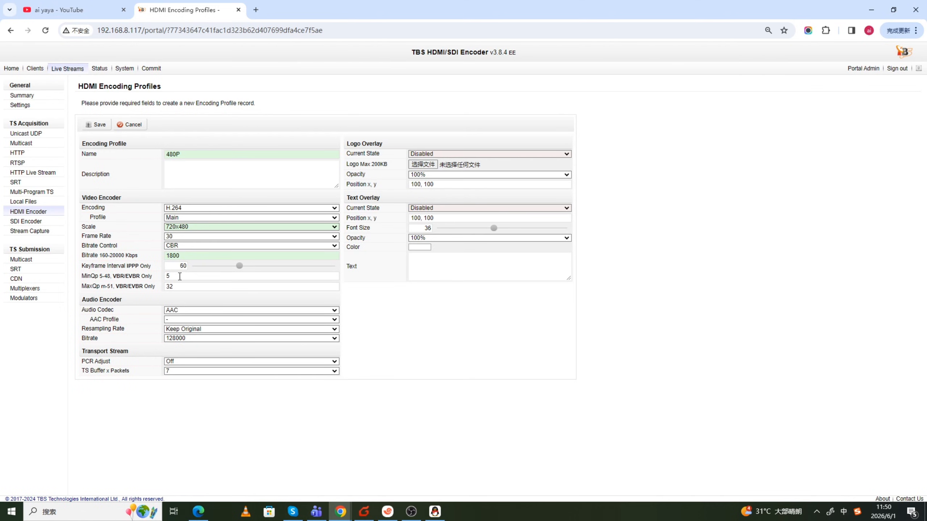
- Set the AAC profile to LC-AAC and save the 480P encoding profile
click(179, 319)
click(181, 332)
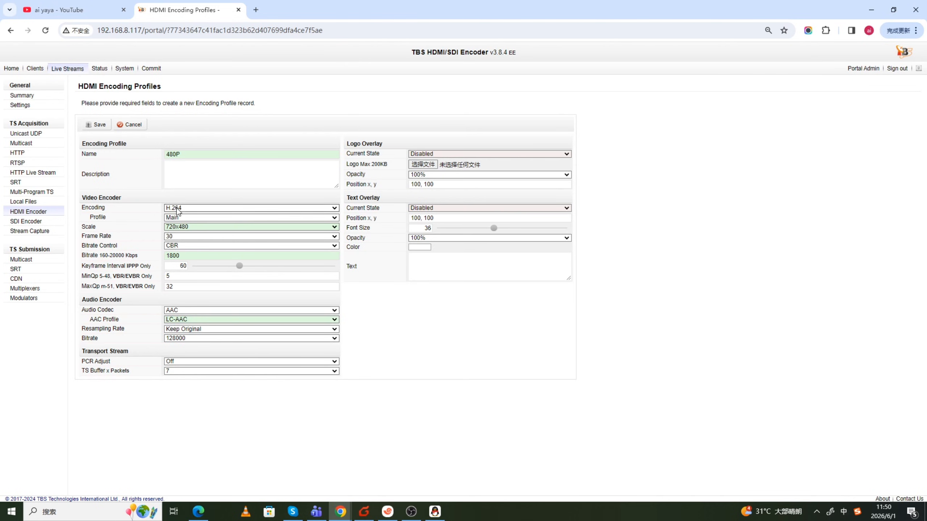
double_click(185, 254)
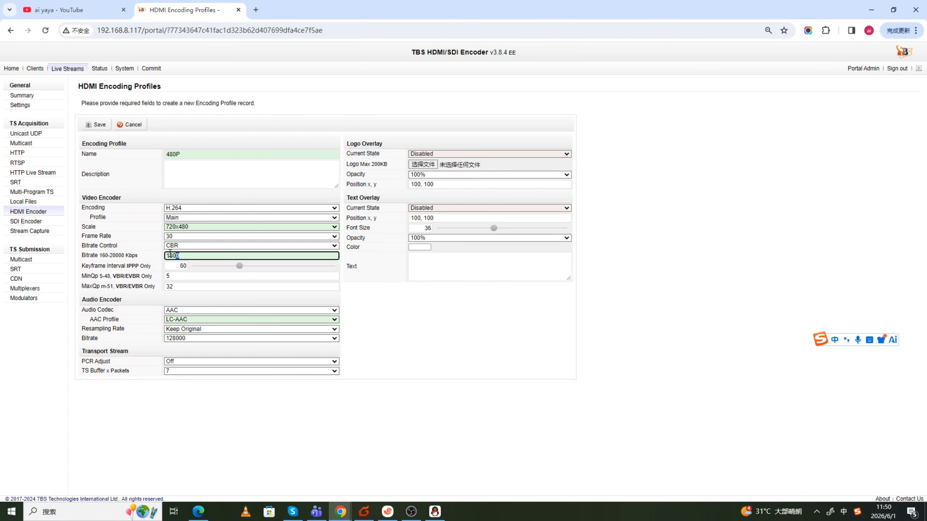
click(197, 187)
click(96, 124)
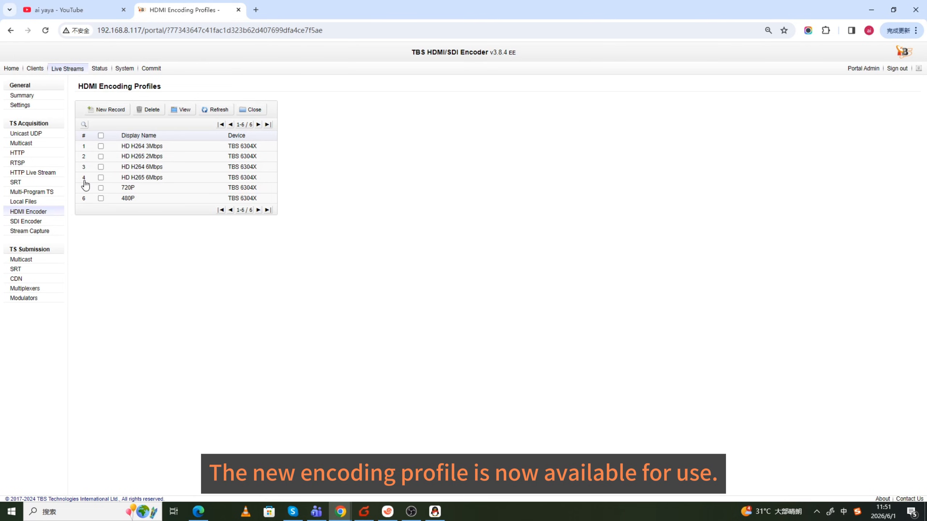
- Close the profile list, open the HDMI-0 service on Port 0 for editing, and assign it the 480P encoding profile
click(251, 110)
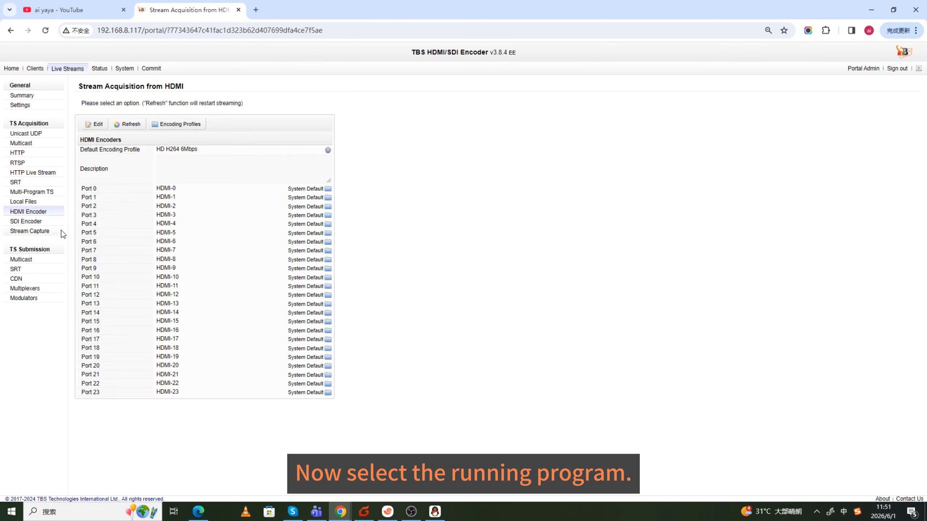
click(161, 191)
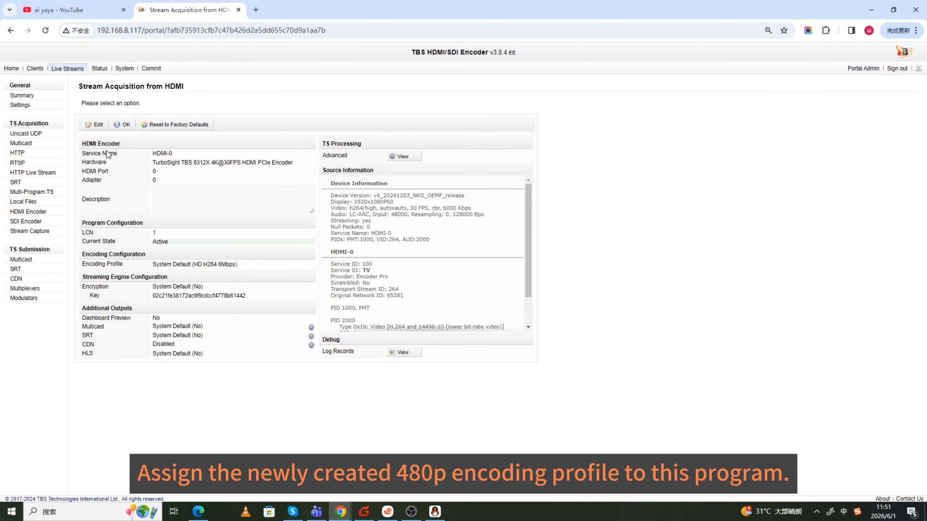
click(221, 268)
click(174, 318)
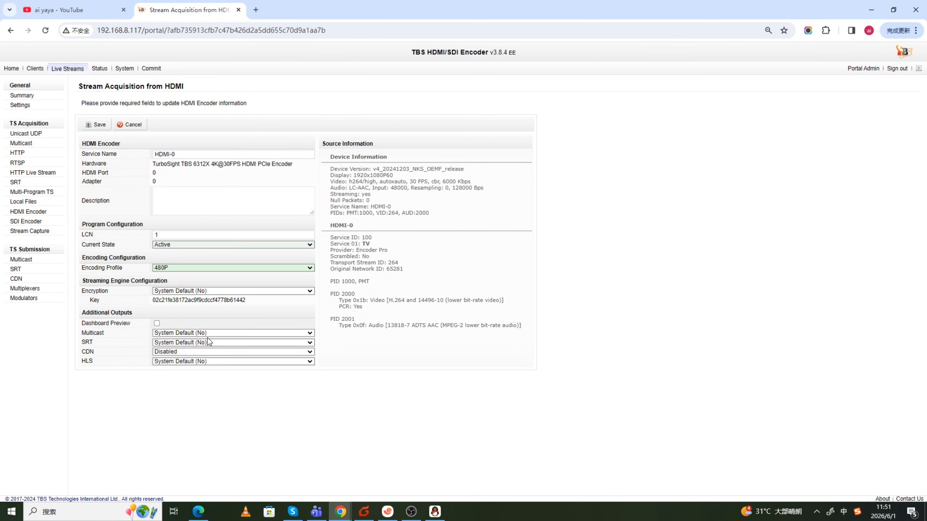
- Set HDMI-0's CDN output to RTMP (push), save the service, and return to the encoder list
click(181, 351)
click(174, 365)
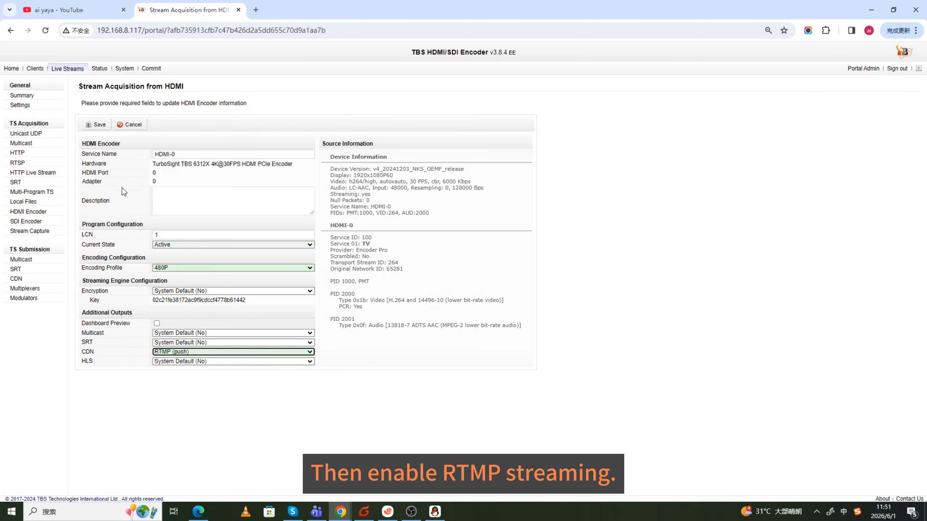
click(97, 125)
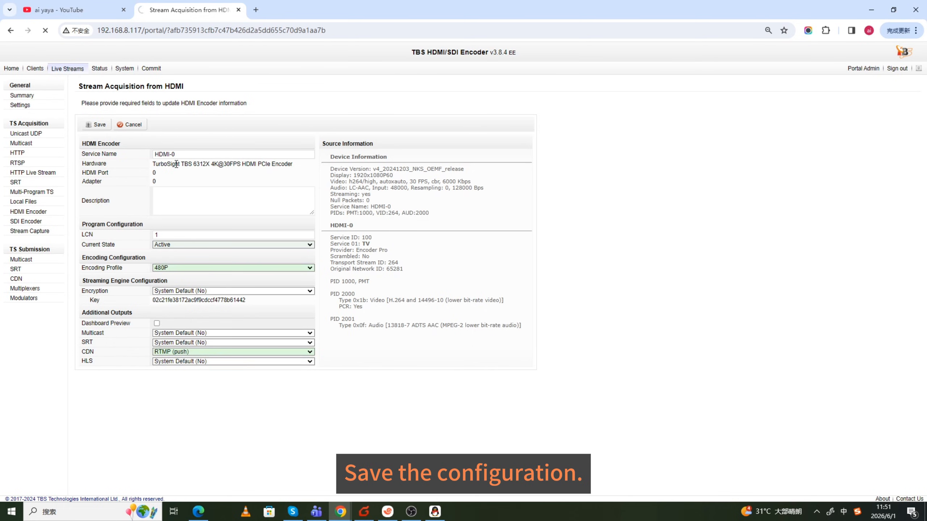
click(123, 124)
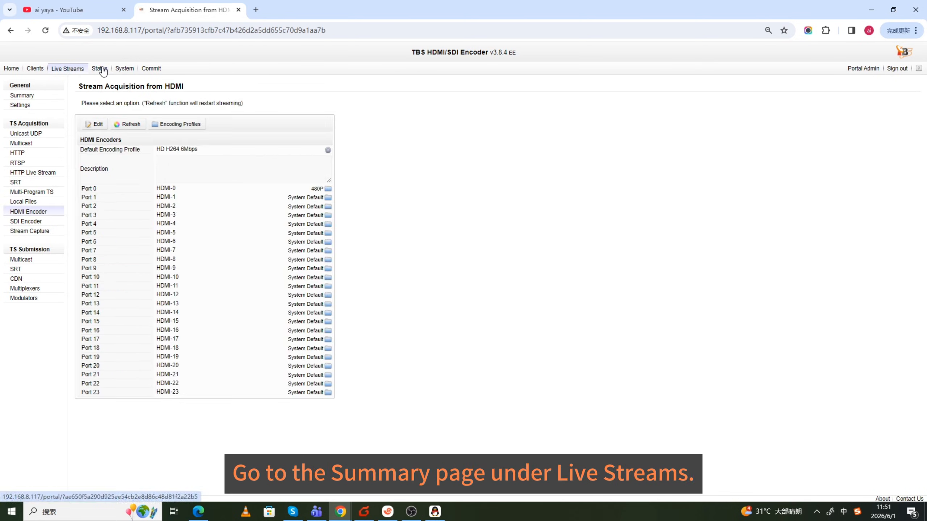
- Open HDMI-0's RTMP push configuration from the Live Streams summary for editing
click(100, 69)
click(68, 69)
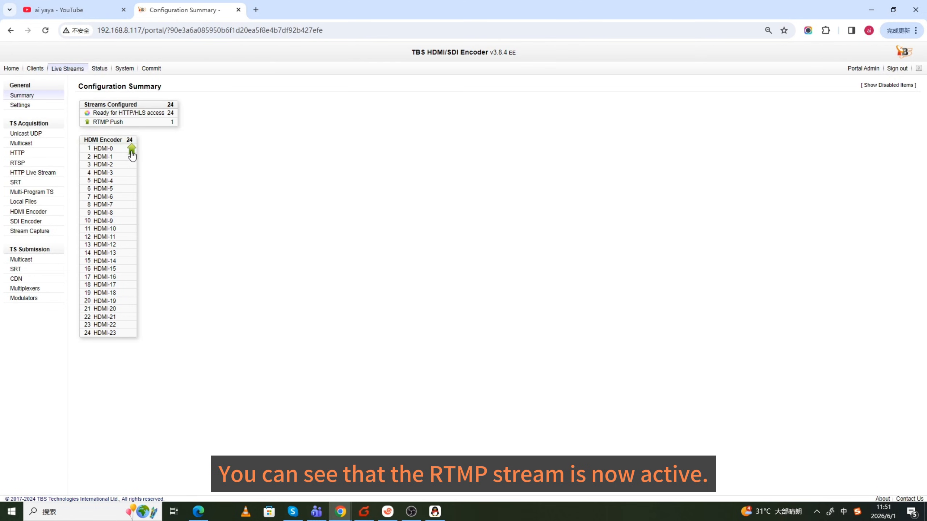
click(131, 151)
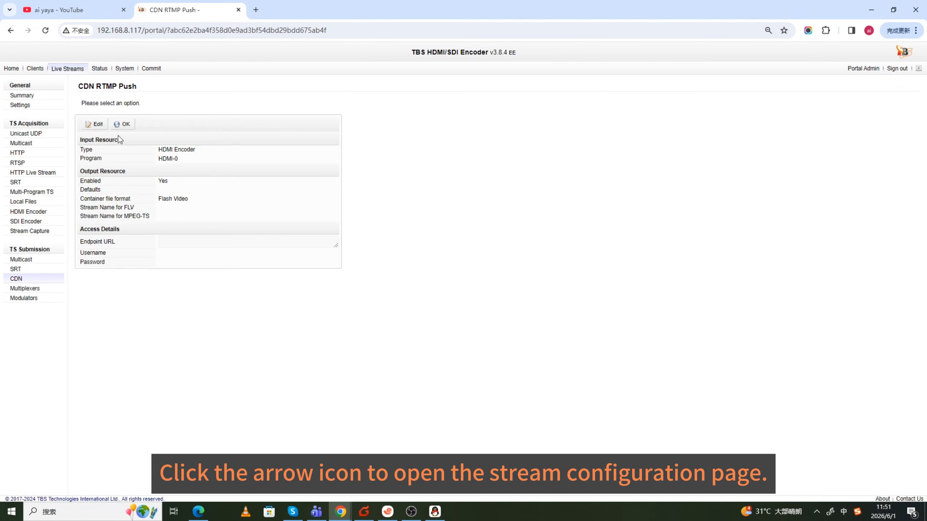
click(94, 124)
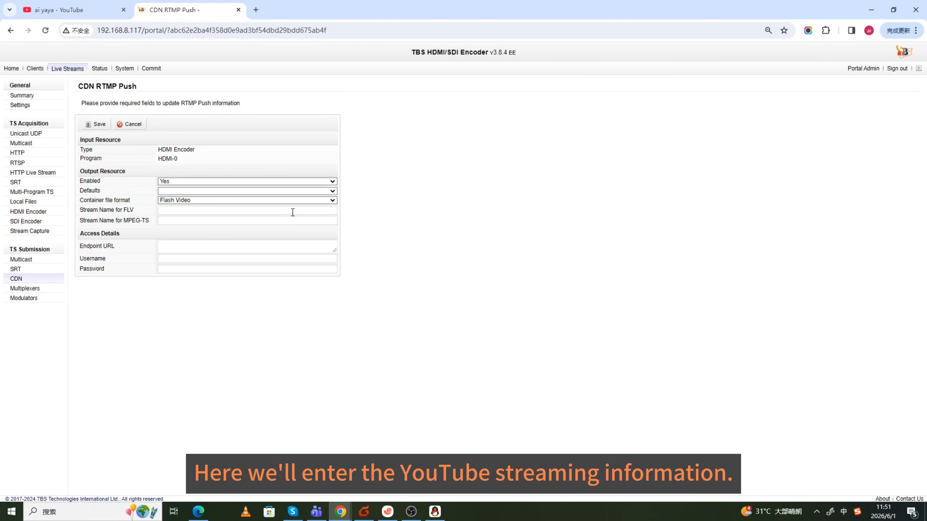
- Switch to YouTube and start creating a live stream with Go live
click(85, 13)
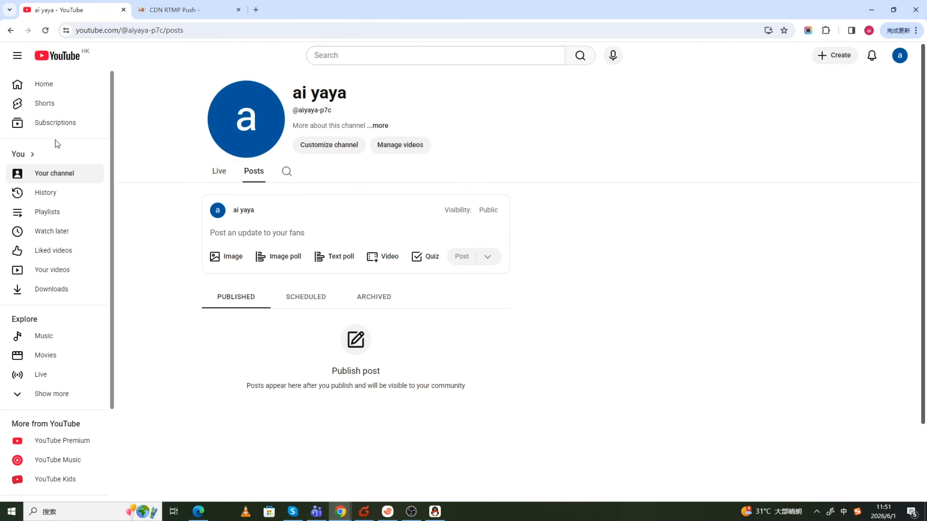
click(41, 375)
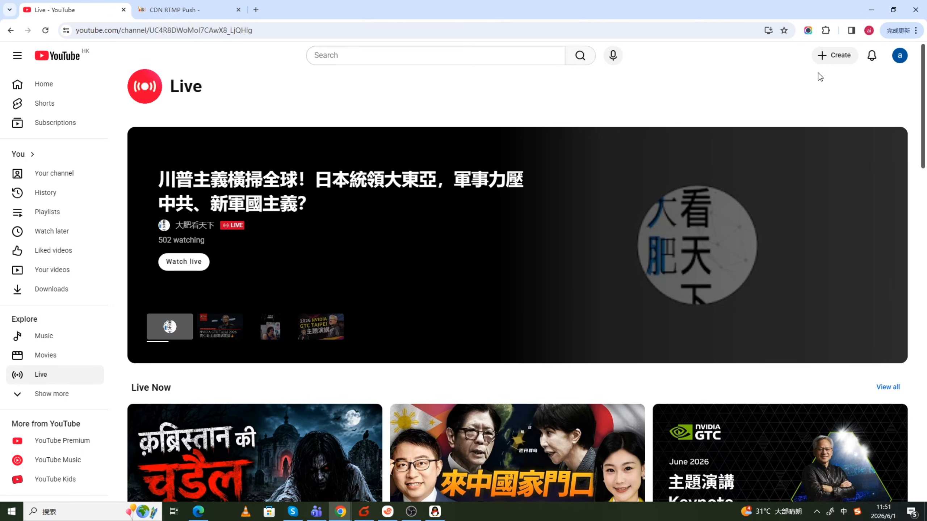
click(838, 61)
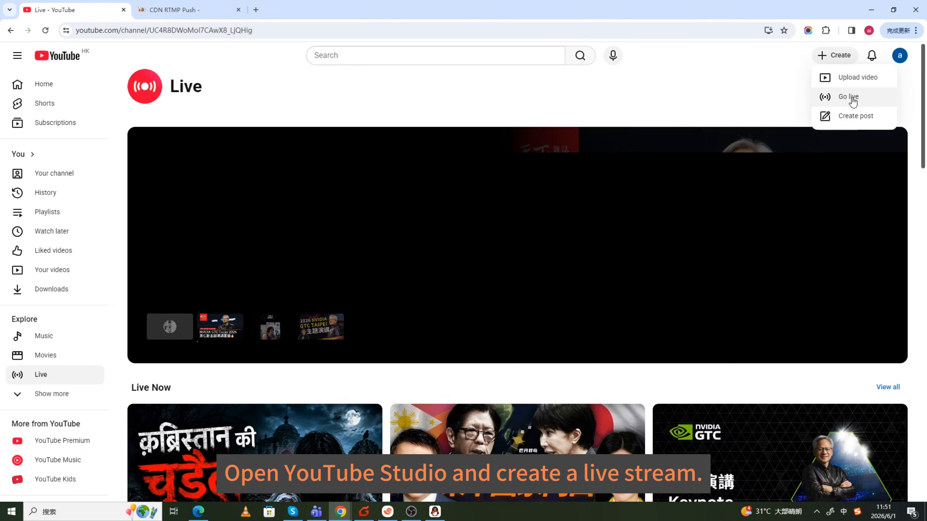
click(850, 96)
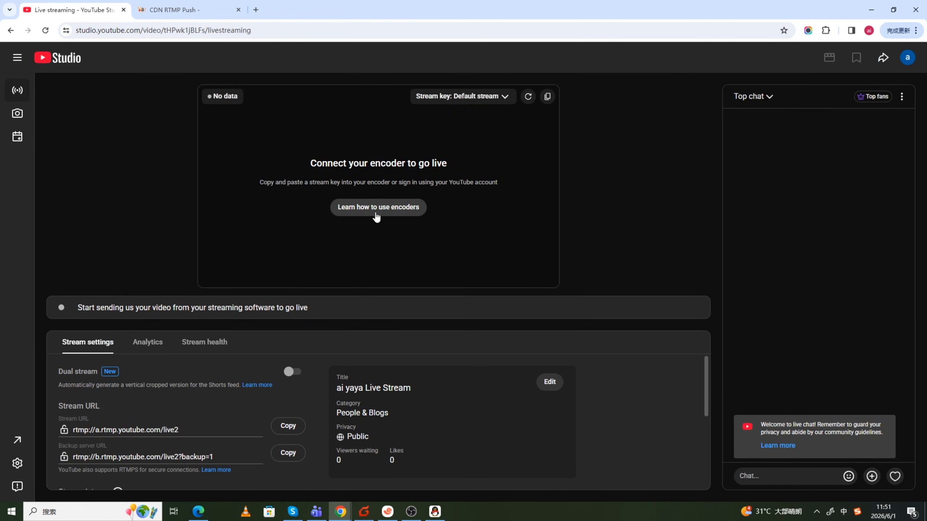
- Open the stream setup help for encoders in YouTube Studio and copy the stream URL
scroll(209, 435, down, 1)
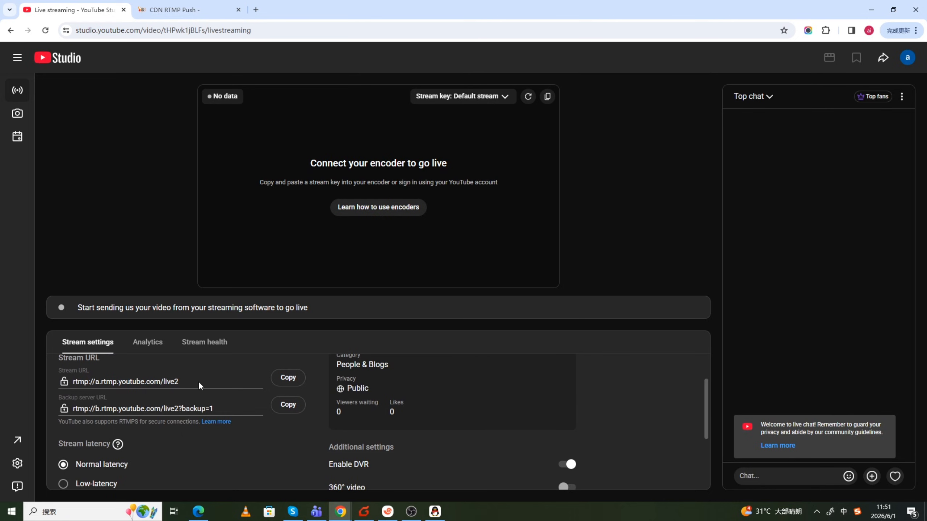
drag(200, 384, 113, 383)
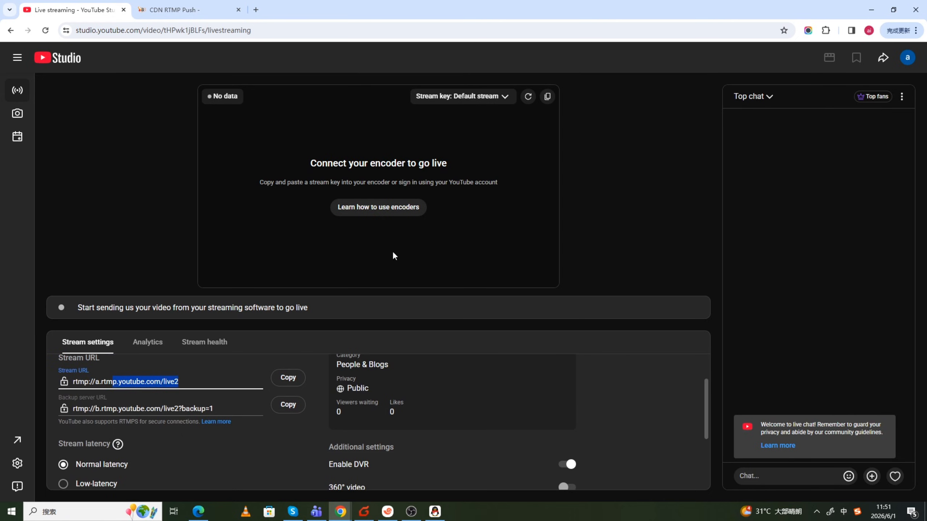
click(407, 210)
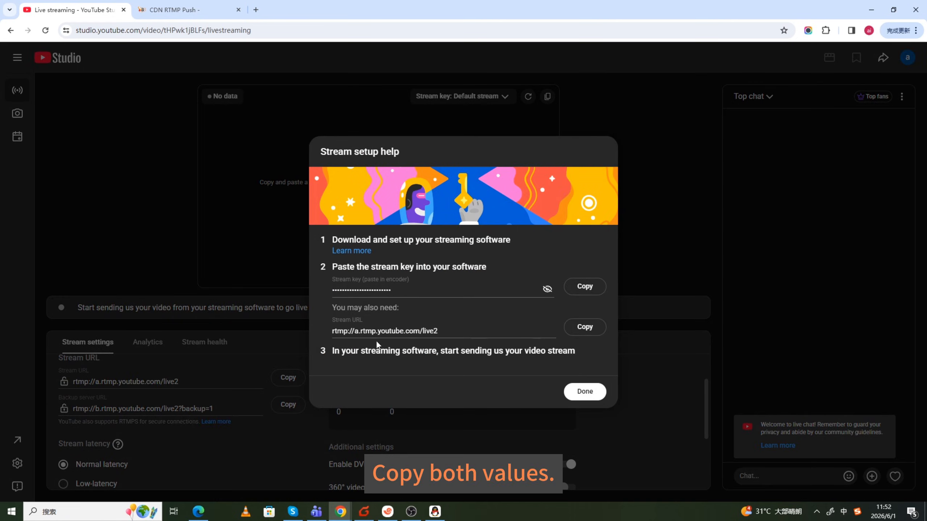
click(585, 327)
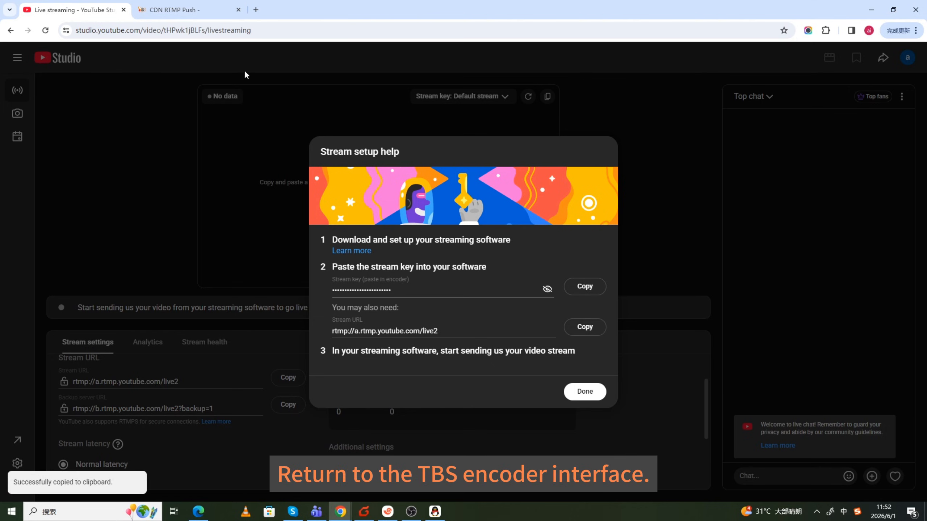
- Return to the TBS encoder's RTMP push form and paste rtmp://a.rtmp.youtube.com/live2 as the endpoint URL
click(186, 10)
click(187, 248)
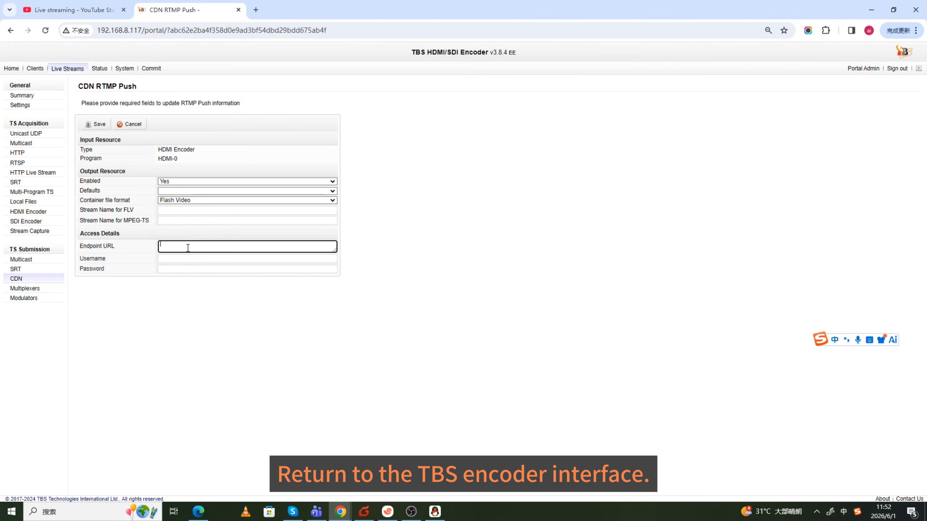
key(ctrl+v)
click(391, 263)
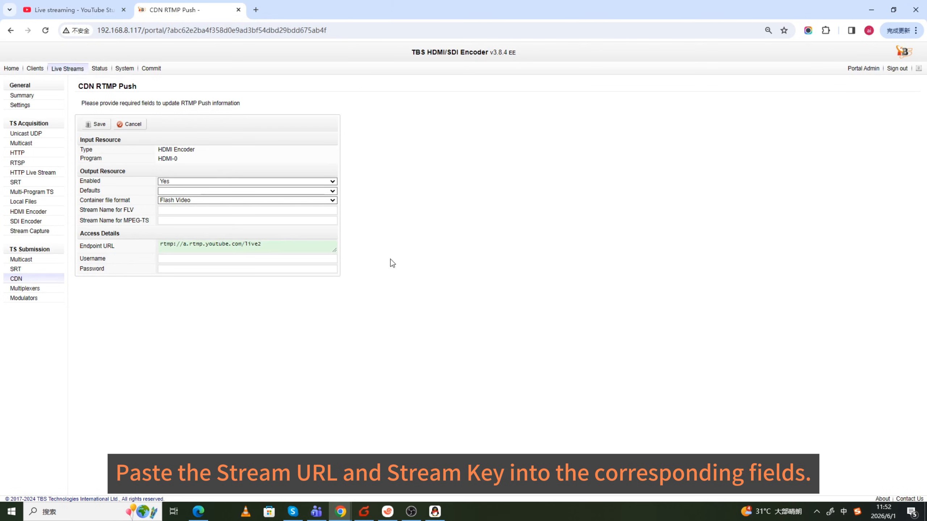
drag(281, 248, 140, 243)
click(488, 234)
drag(292, 246, 148, 239)
click(463, 218)
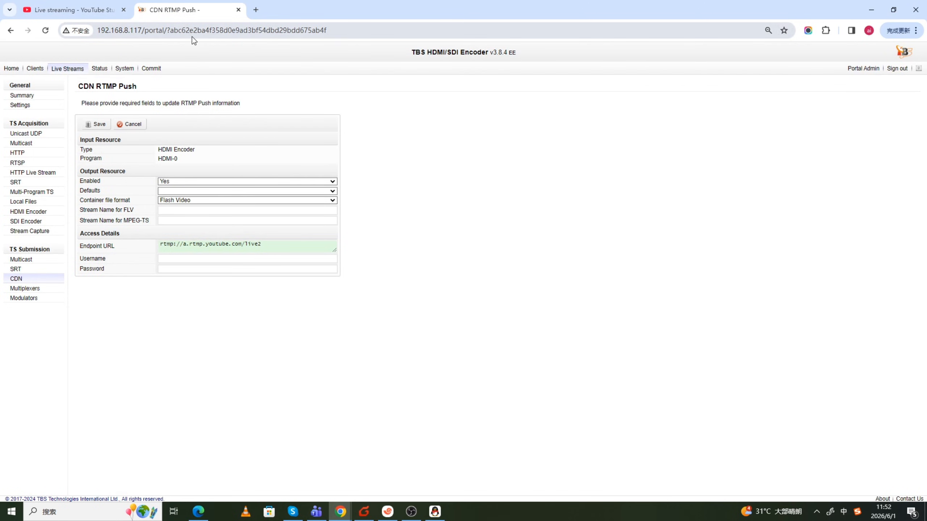
- Copy the stream key from YouTube's stream setup help and paste it as the encoder's Stream Name for FLV
click(69, 9)
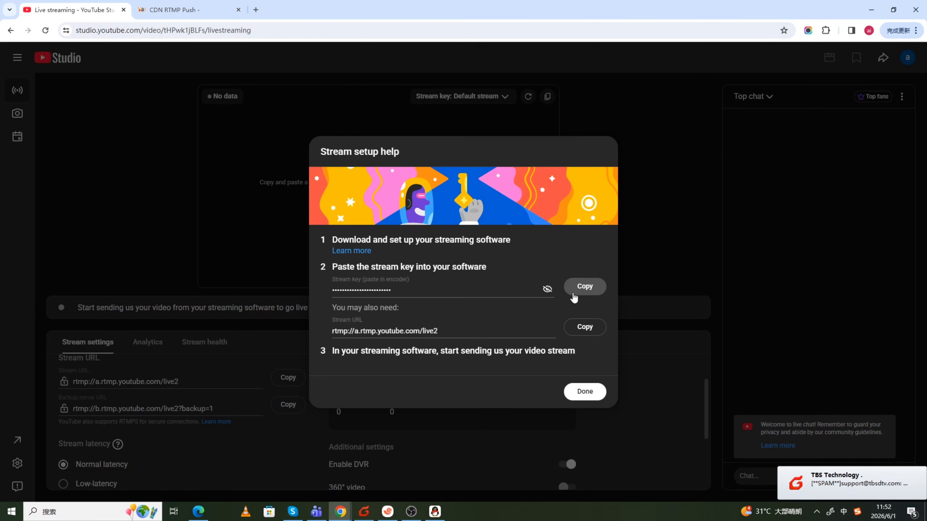
click(547, 289)
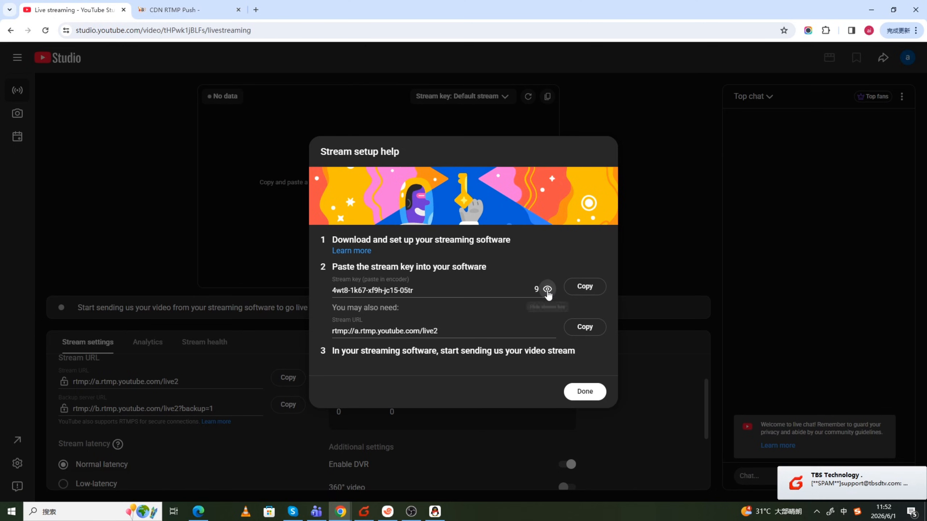
click(548, 289)
click(584, 292)
click(199, 13)
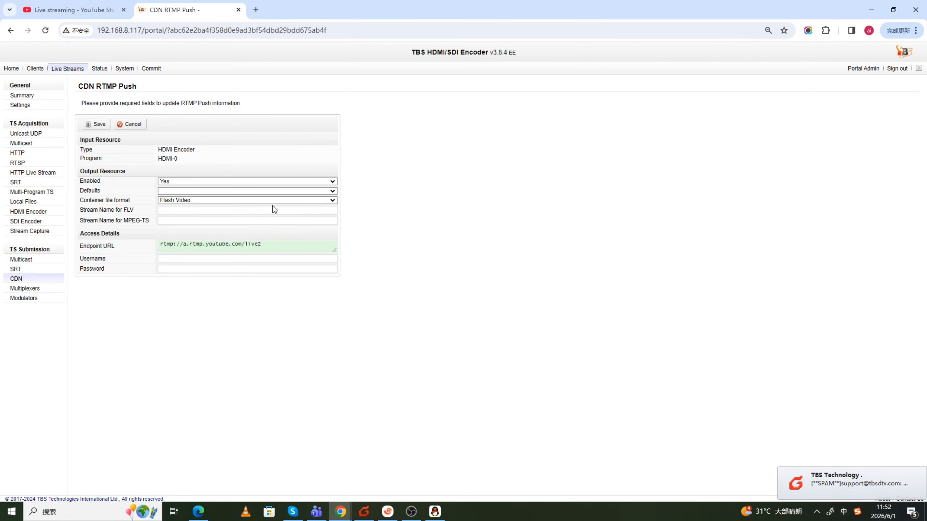
click(192, 211)
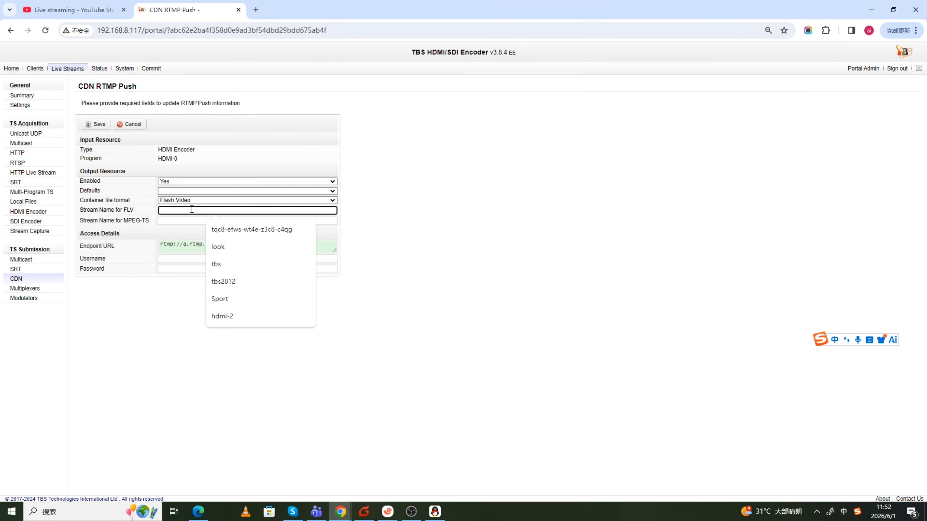
key(ctrl+v)
- Keep Flash Video as the container file format and save HDMI-0's RTMP push configuration, returning to the CDN list
click(210, 200)
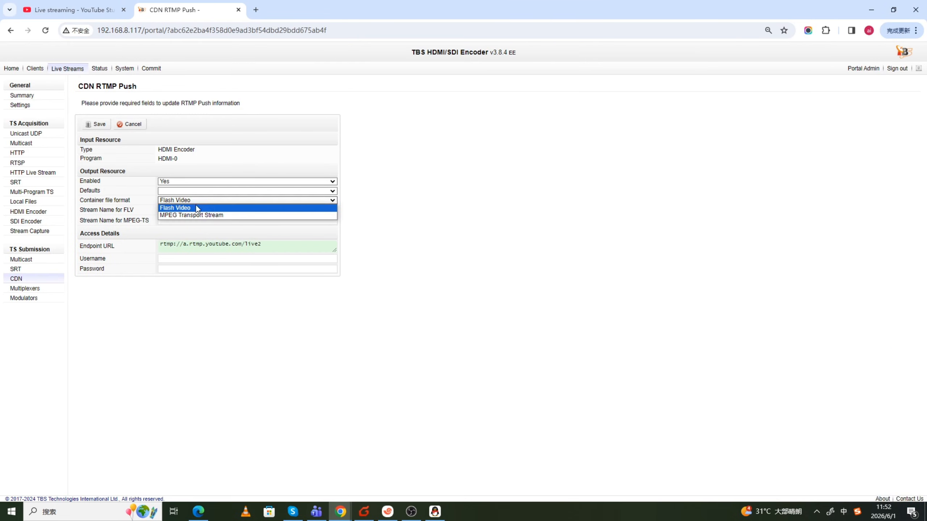
click(175, 205)
click(441, 225)
drag(233, 211, 128, 210)
drag(134, 209, 80, 209)
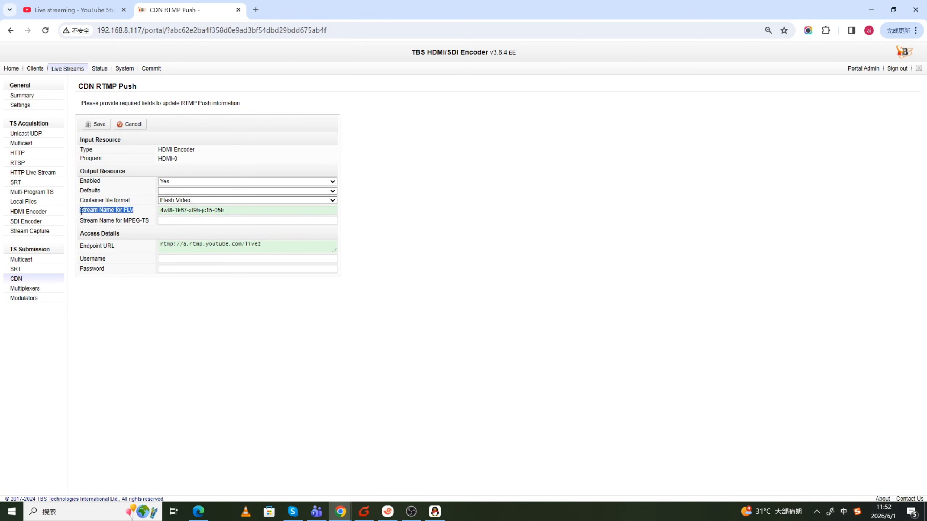
click(401, 234)
click(95, 124)
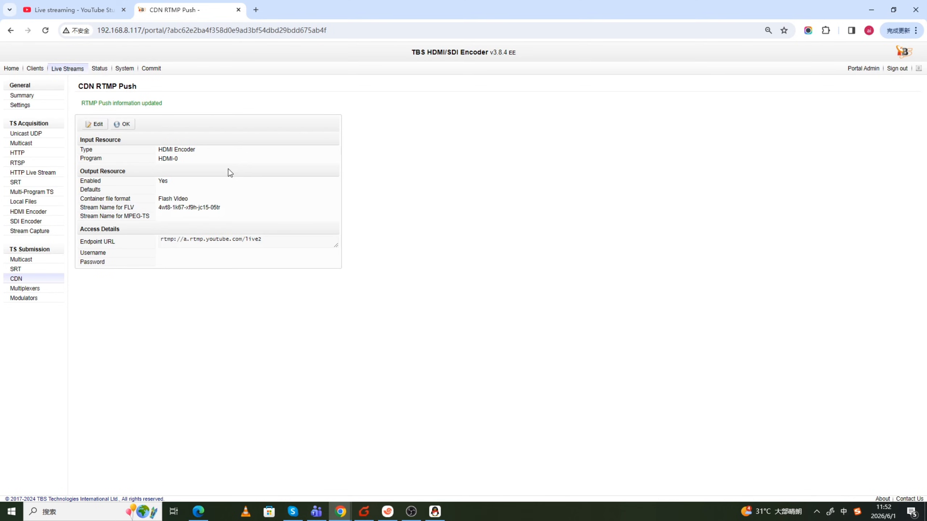
click(123, 126)
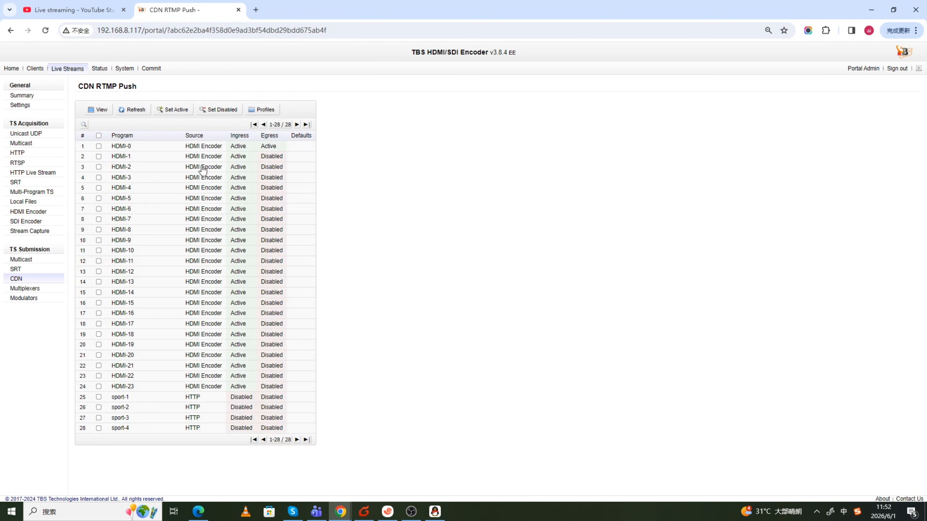
- Apply the encoder's pending changes with the Restart Streaming Engine option
click(150, 68)
click(181, 148)
click(151, 141)
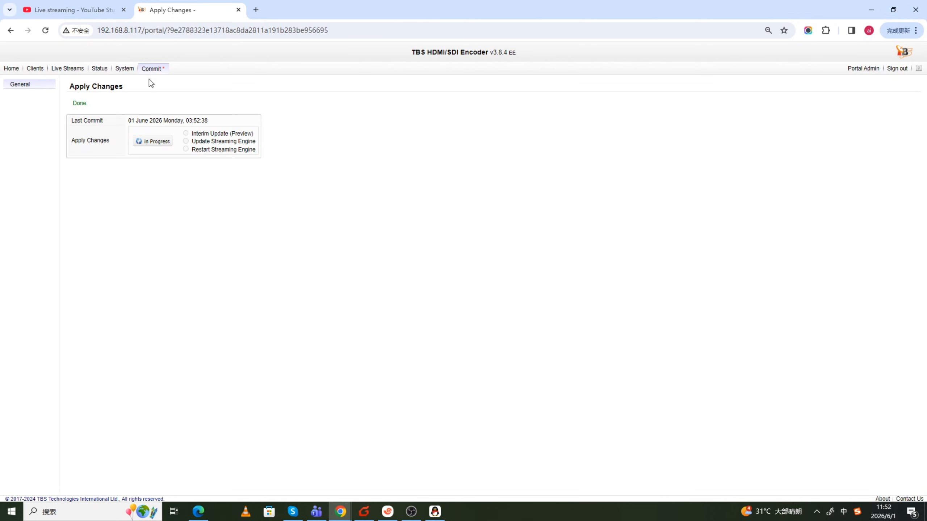
- Review the configuration summary and check HDMI-0's CDN upload on the streaming engine dashboard
click(66, 72)
click(150, 68)
click(67, 68)
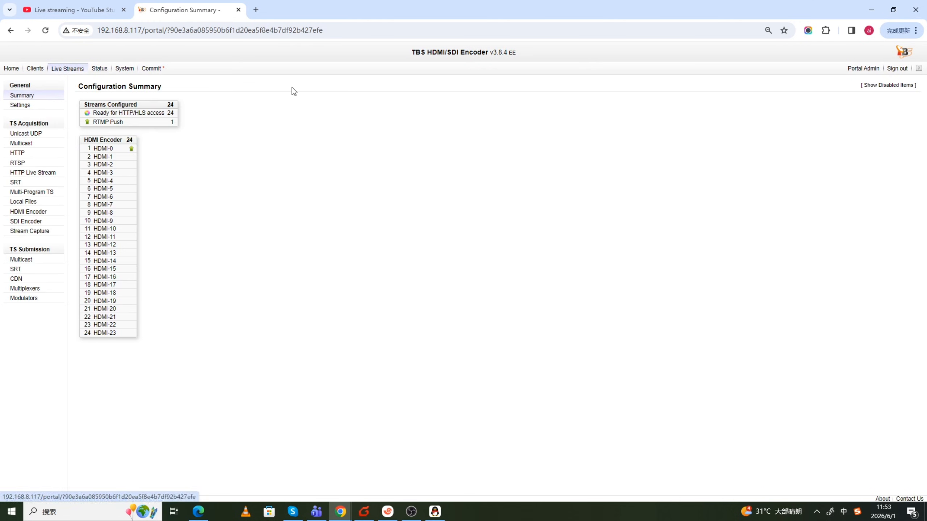
click(105, 70)
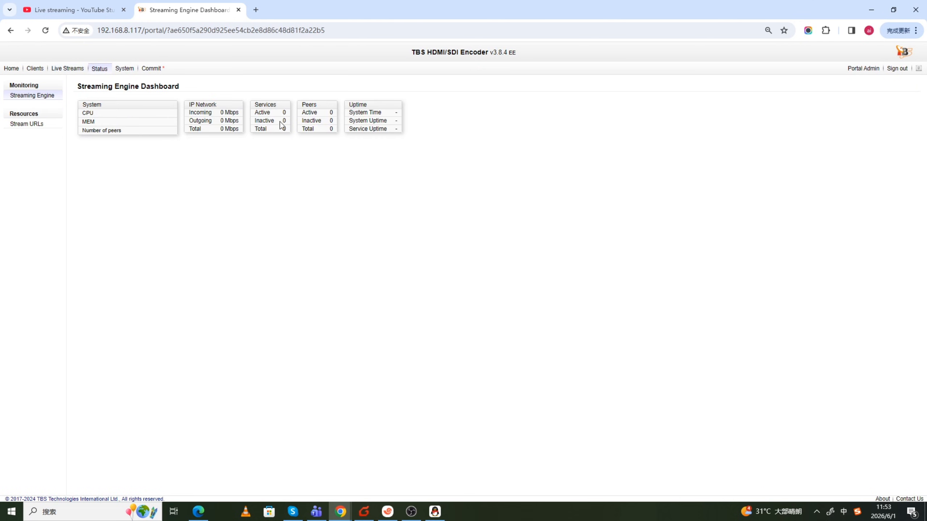
drag(599, 167, 708, 168)
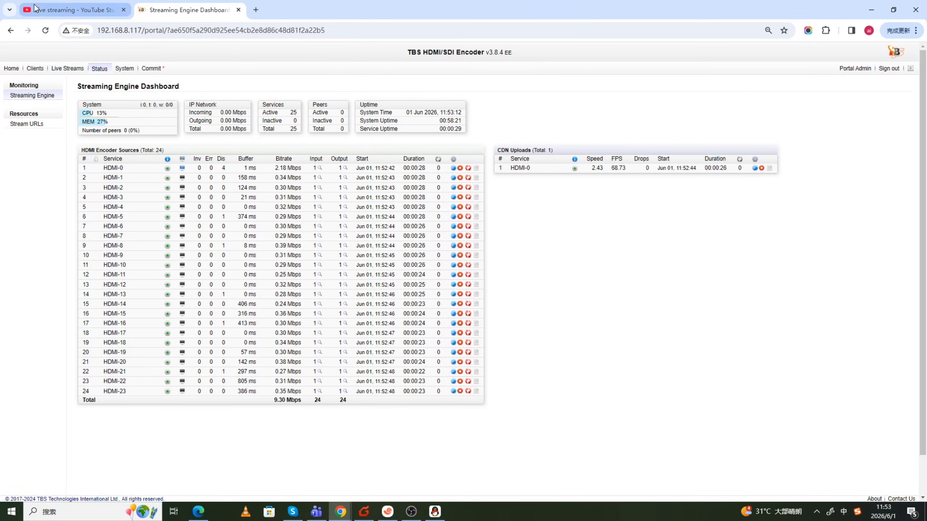
- Switch to YouTube Studio and close the stream setup help to view the incoming live stream
click(73, 10)
click(582, 388)
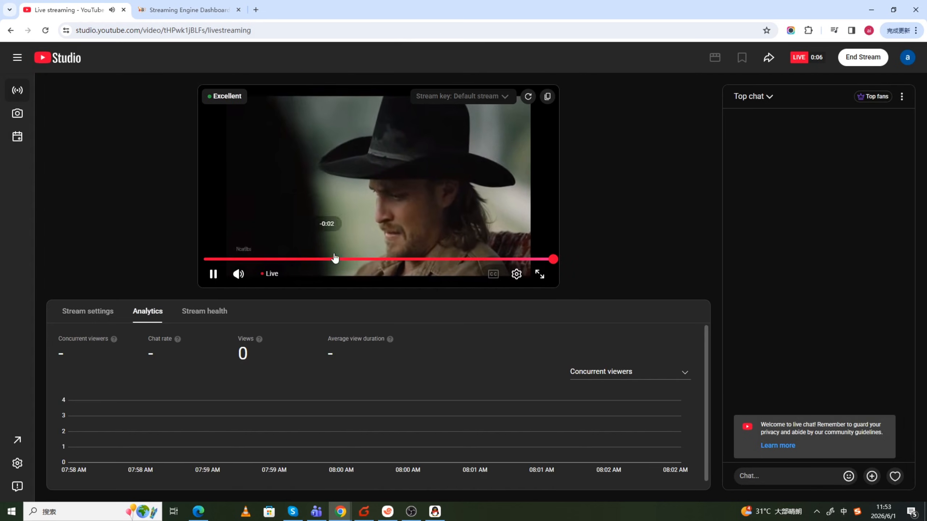
- Return to the TBS encoder and copy HDMI-0's HTTP address from the Stream Access URLs list
click(204, 18)
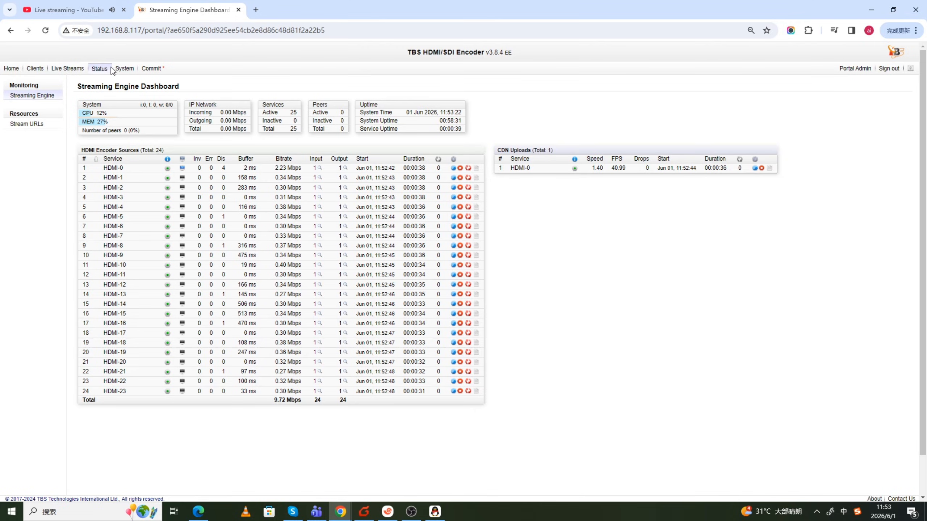
click(26, 123)
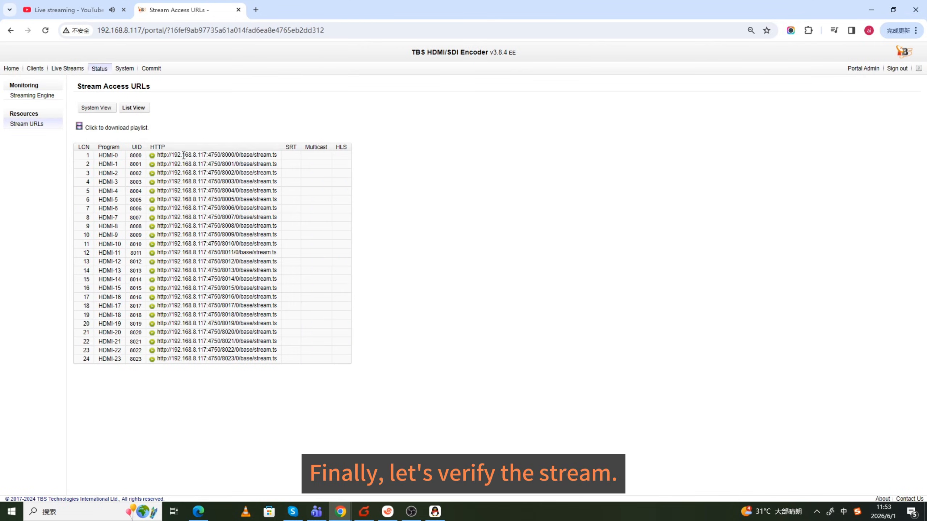
triple_click(182, 156)
right_click(182, 155)
click(201, 167)
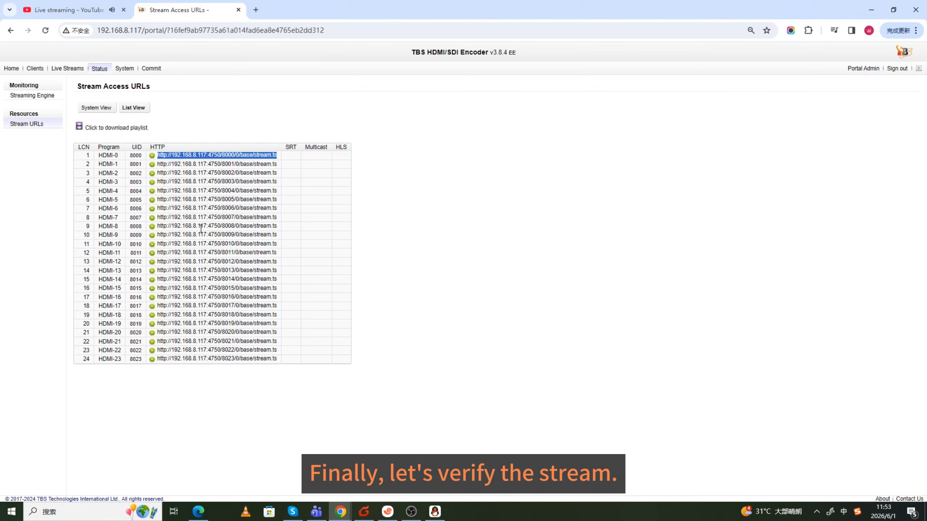
click(245, 511)
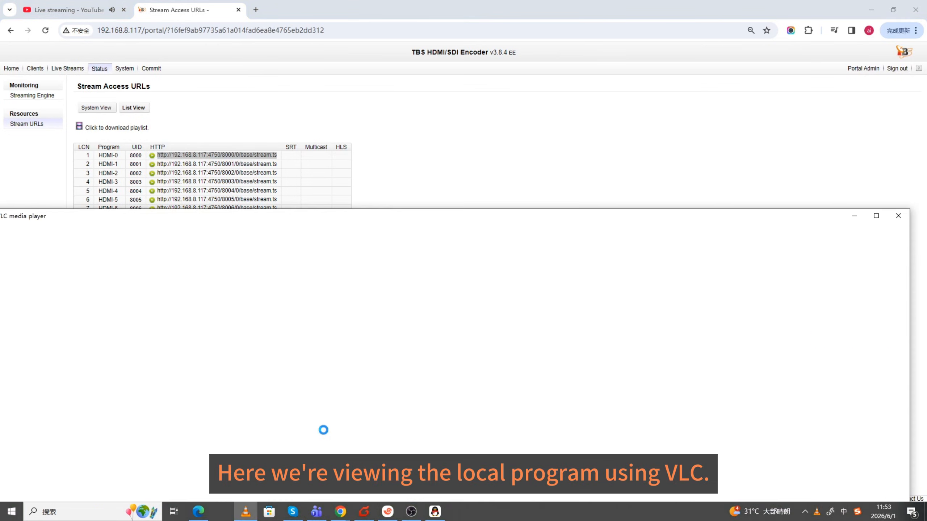
key(ctrl+n)
key(ctrl+v)
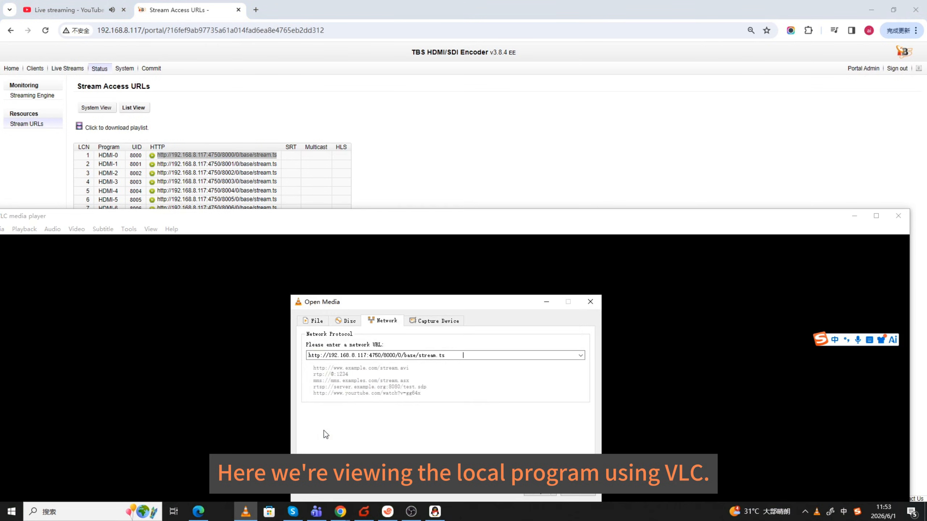
key(Return)
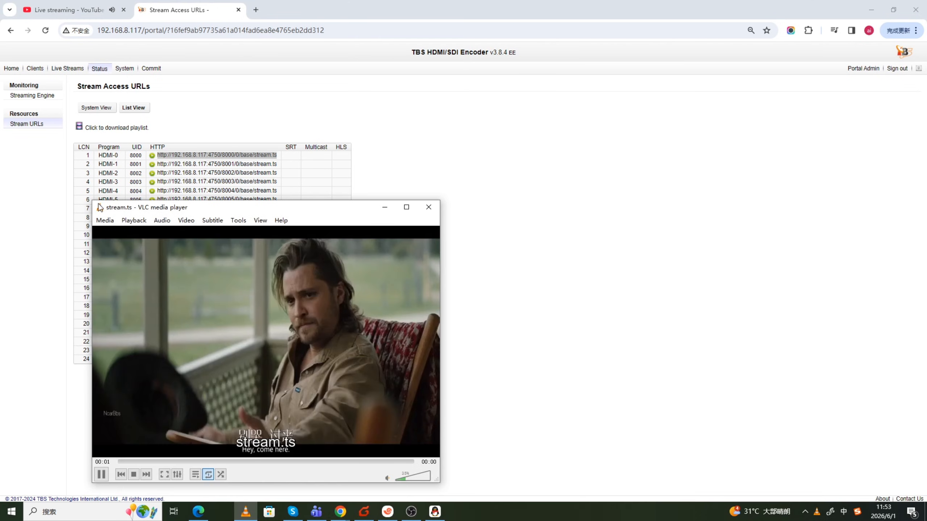
drag(135, 208, 482, 139)
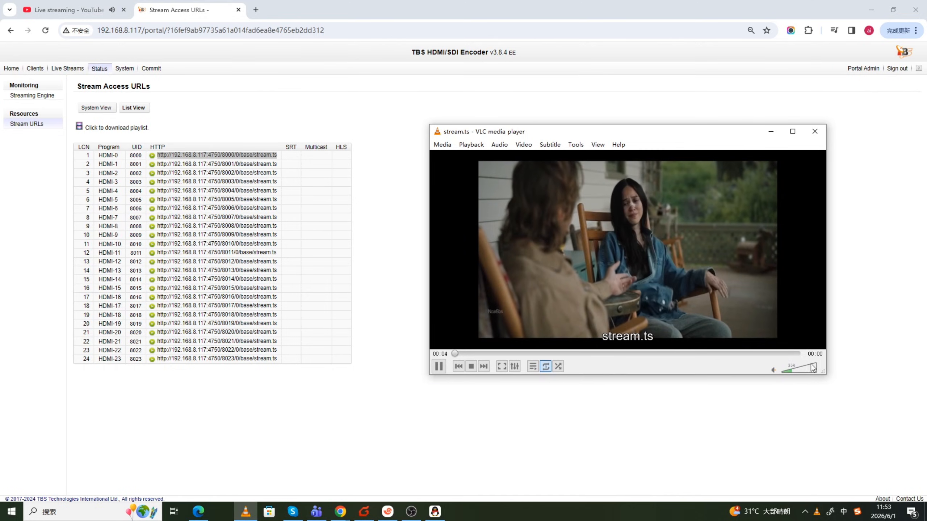
drag(578, 131, 528, 125)
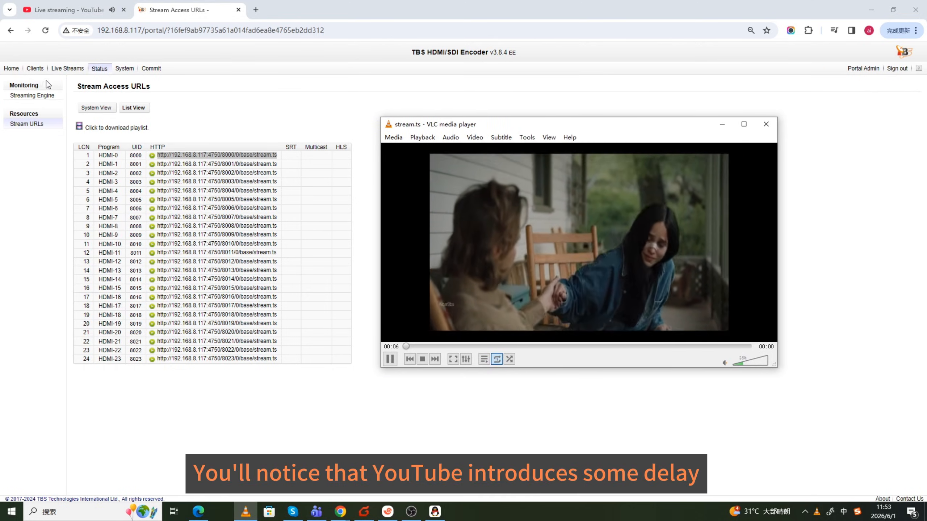
- Compare the local VLC playback with the live preview in YouTube Studio and close VLC
click(36, 93)
click(58, 11)
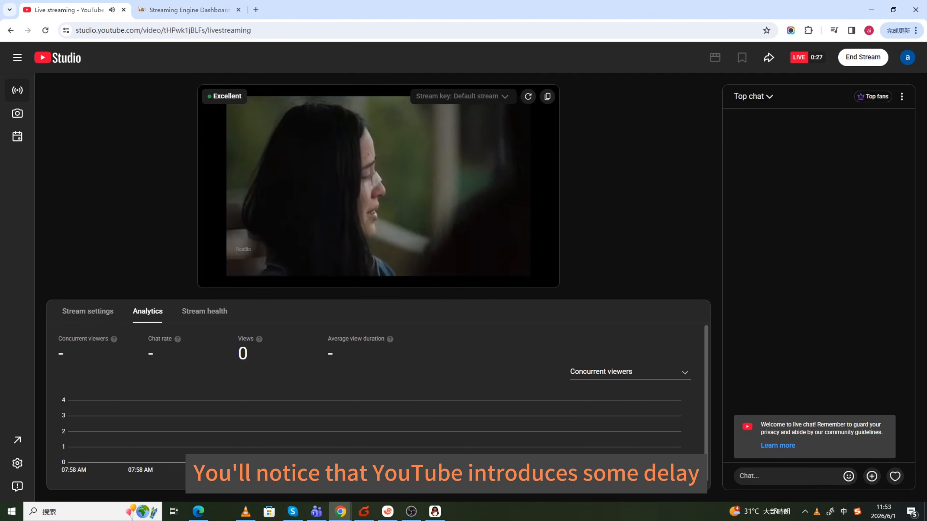
click(246, 512)
drag(562, 132, 522, 292)
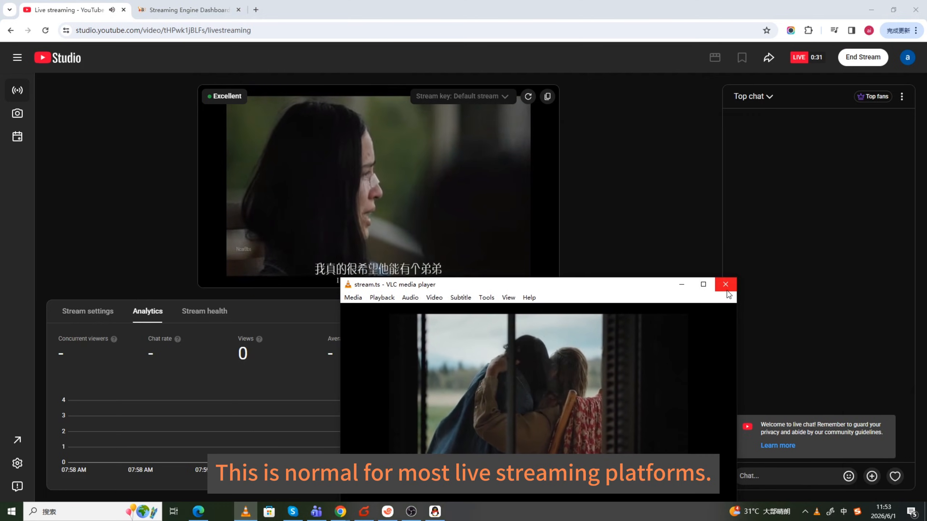
click(726, 284)
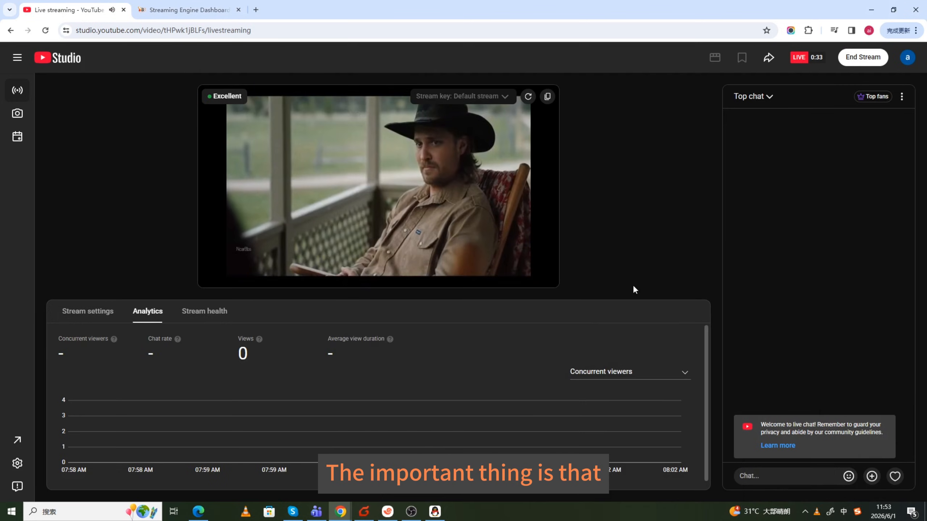